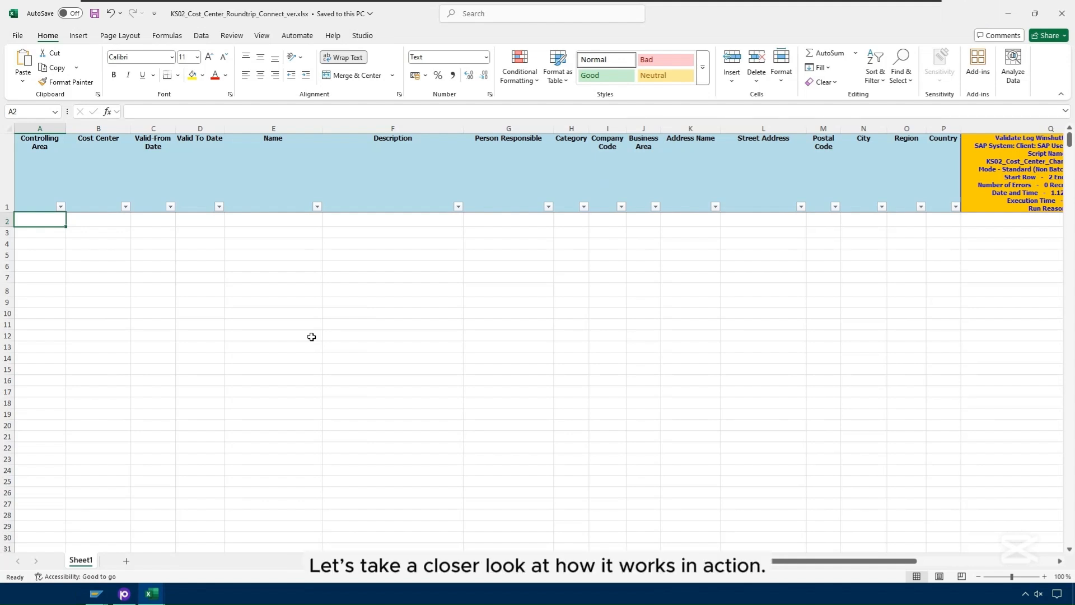
# Step: Load the KS02_Cost_Center_Query_S4H script from the Studio add-in's Files list
pyautogui.click(363, 36)
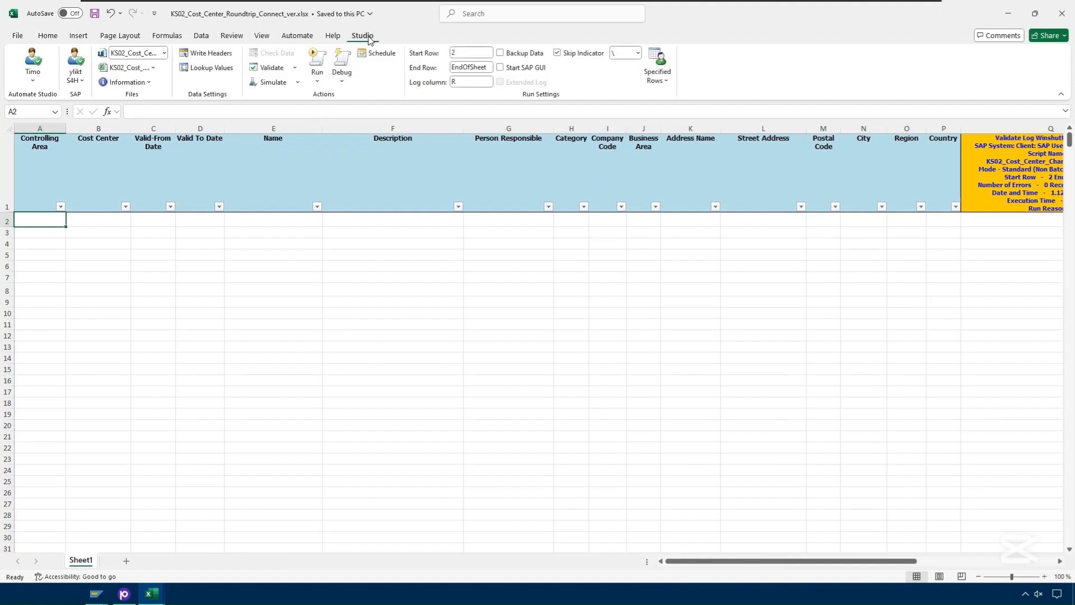
pyautogui.click(164, 53)
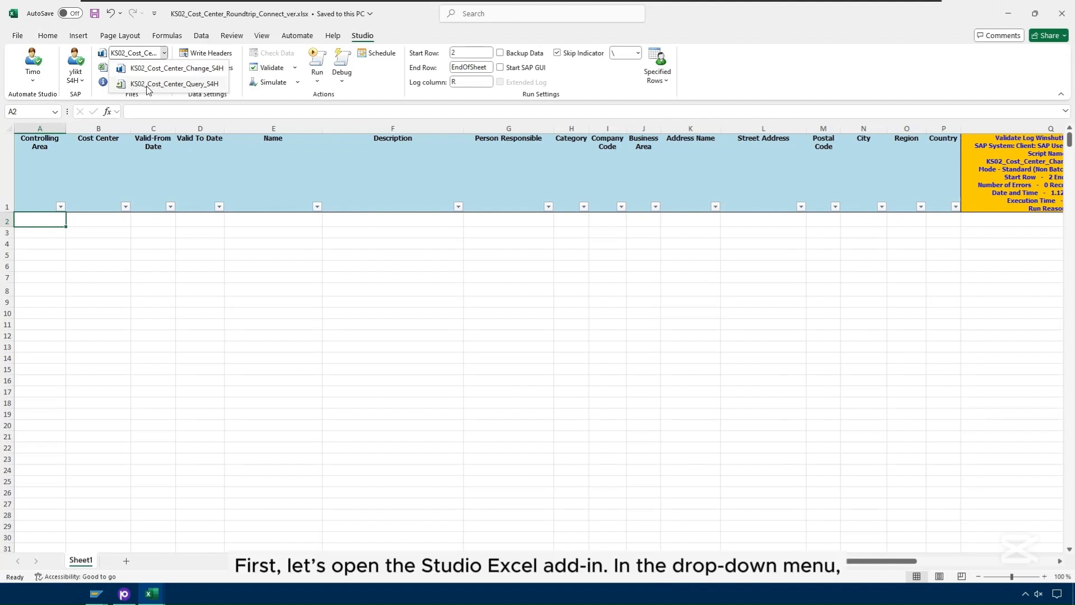
pyautogui.click(178, 84)
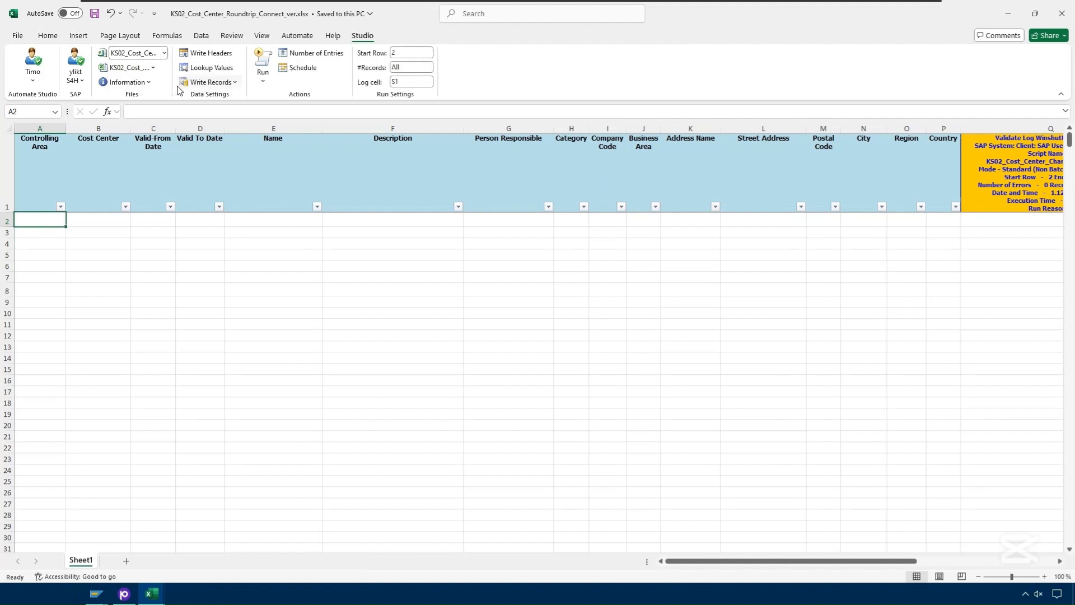
# Step: Start the query run and try Company Code 100 and Controlling Area 0001 as filters
pyautogui.click(263, 58)
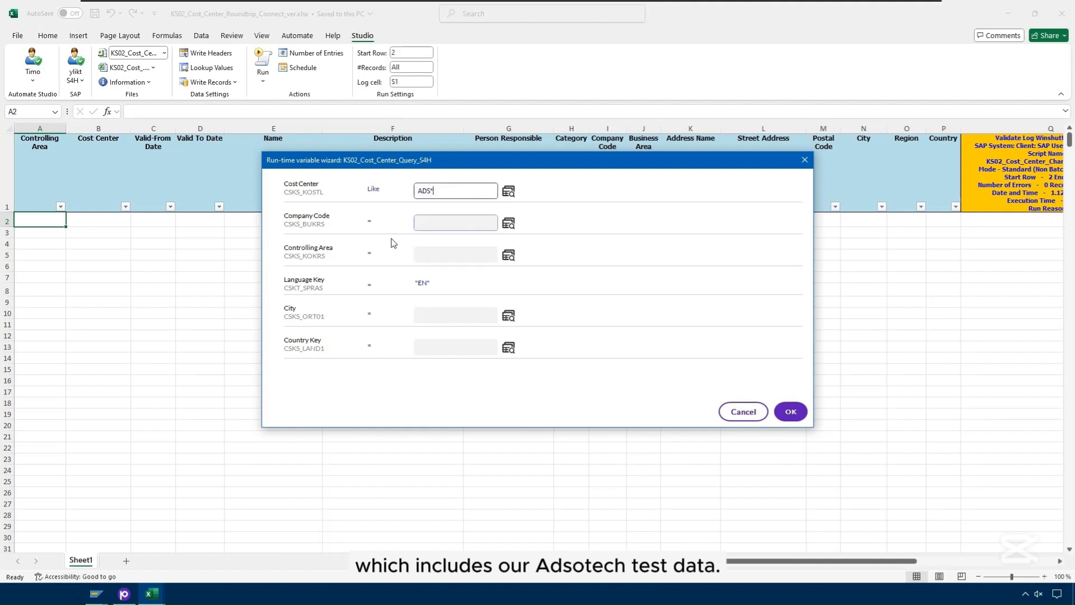
pyautogui.doubleClick(448, 192)
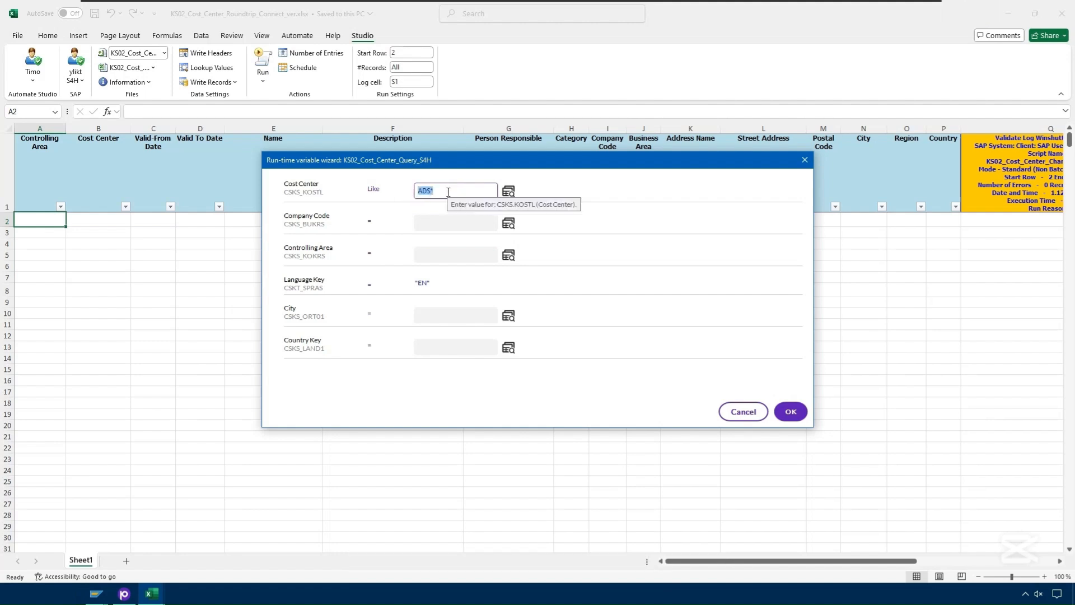
pyautogui.click(449, 188)
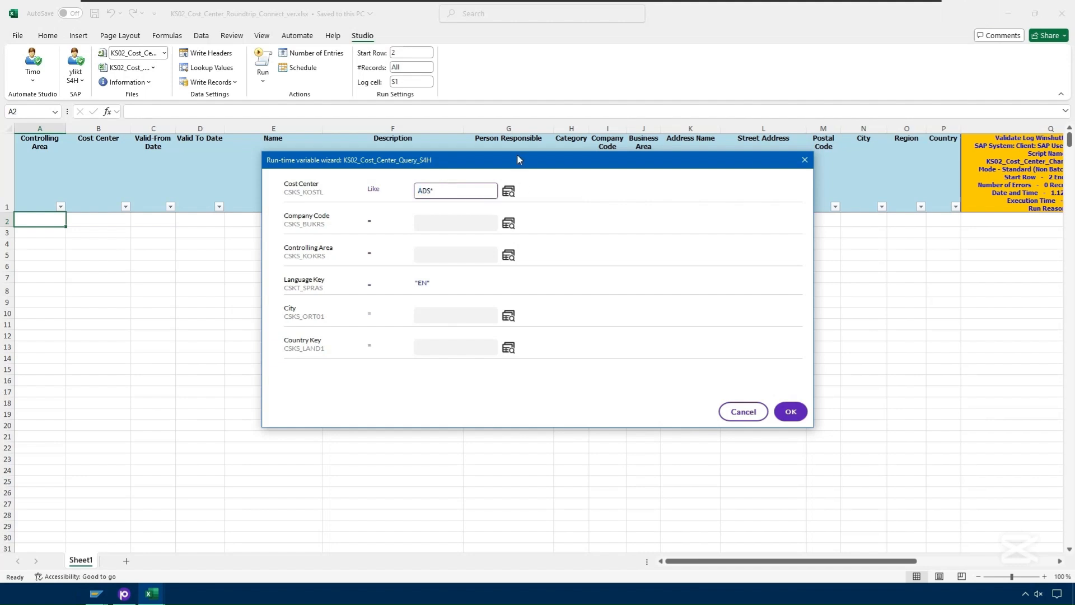
pyautogui.click(453, 219)
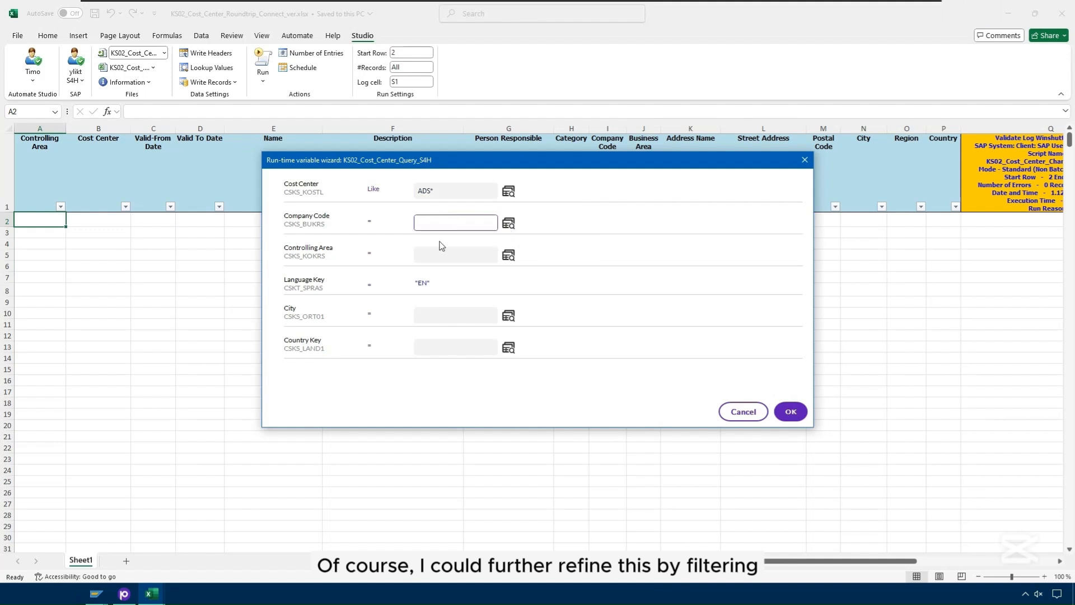
pyautogui.write('1000')
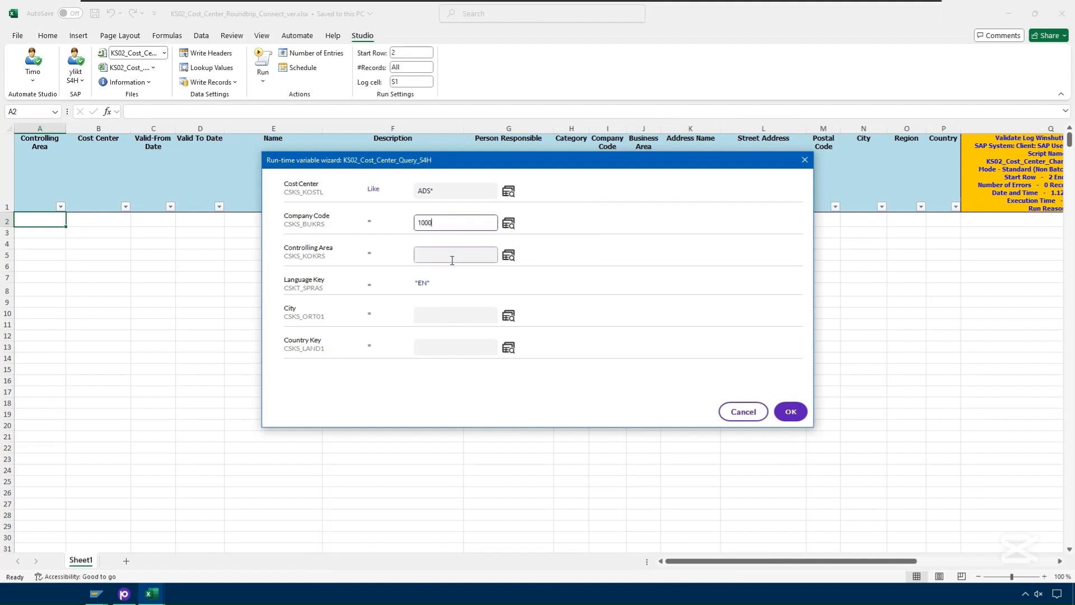
pyautogui.click(449, 255)
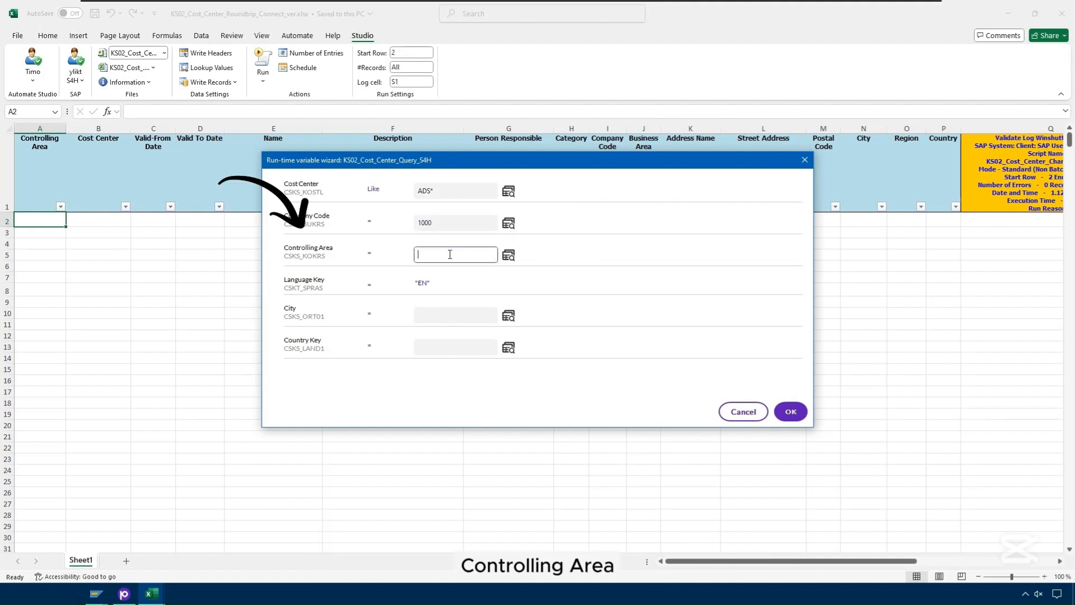
pyautogui.write('0001')
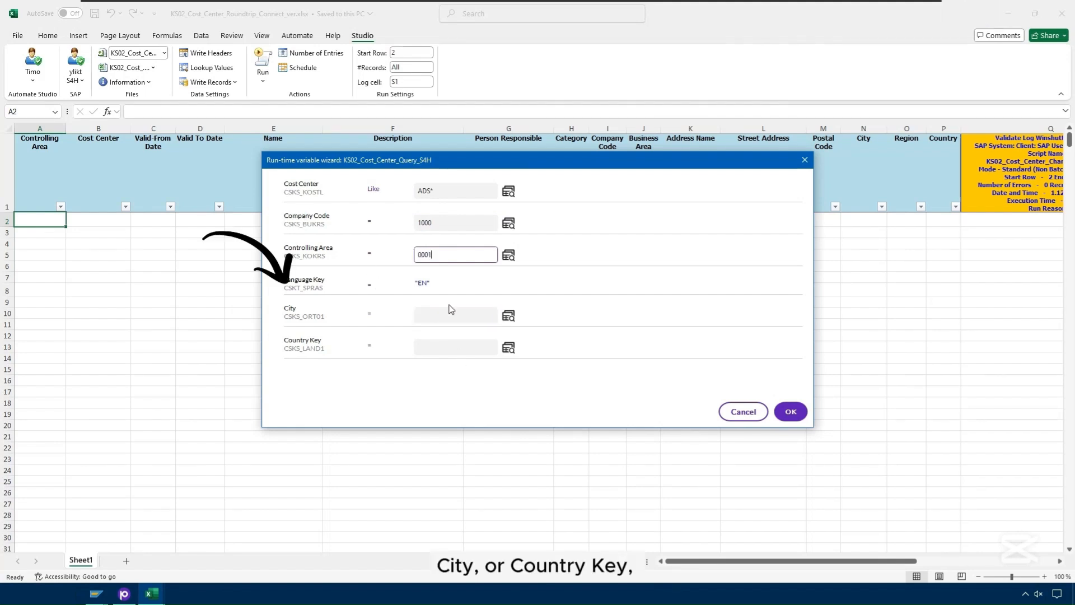
# Step: Clear the Company Code and Controlling Area values, leaving only Cost Center ADS*
pyautogui.moveTo(448, 254); pyautogui.dragTo(385, 256)
pyautogui.press('Delete')
pyautogui.click(445, 226)
pyautogui.press('Delete')
pyautogui.click(474, 194)
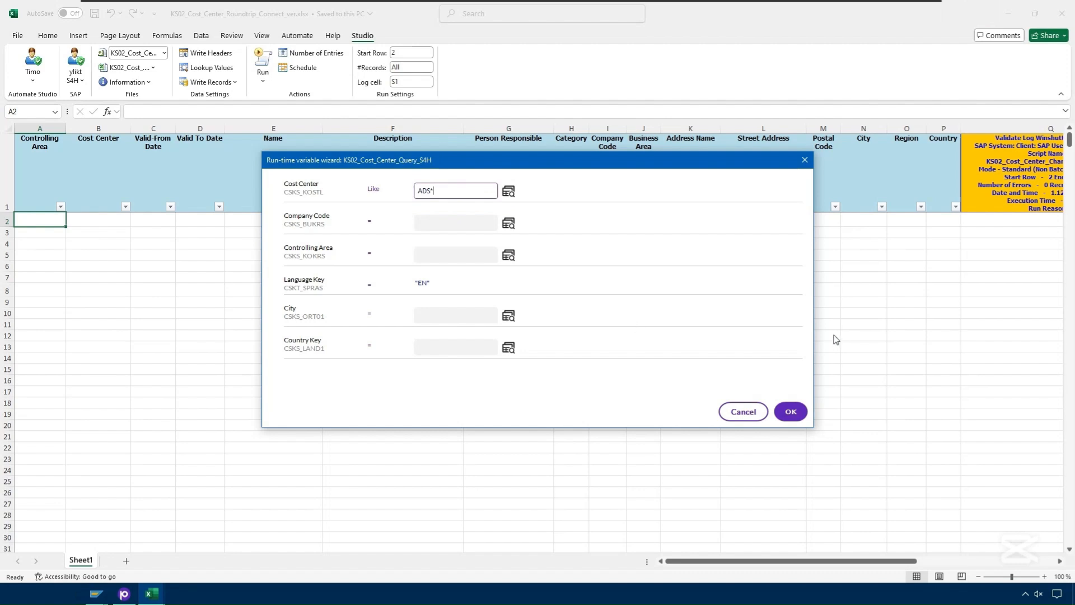
# Step: Run the query with Cost Center ADS* and review the 102 downloaded records
pyautogui.click(797, 413)
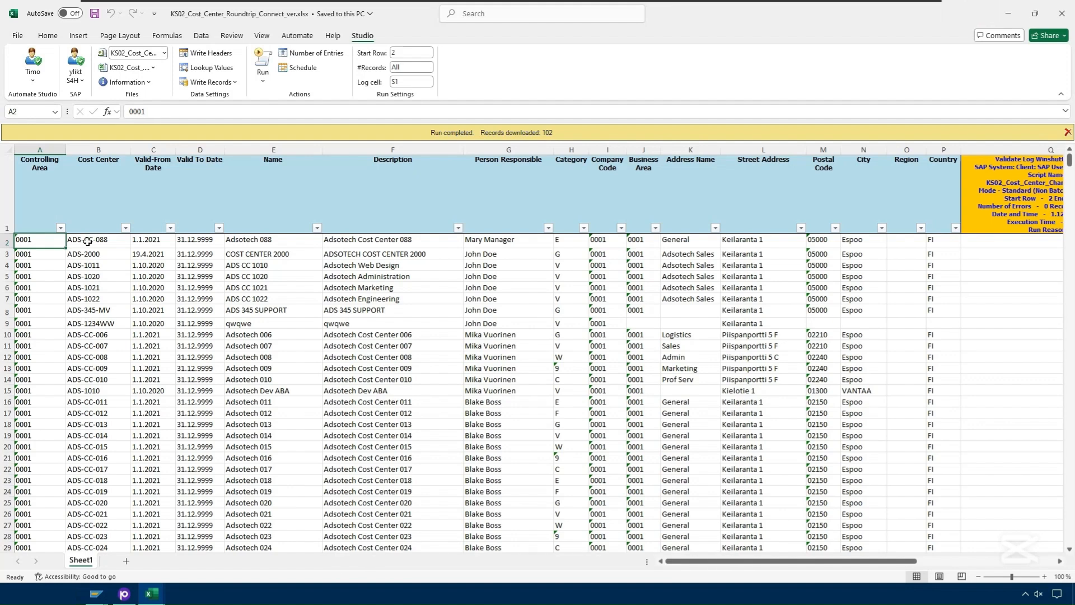
pyautogui.scroll(-10, 85, 270)
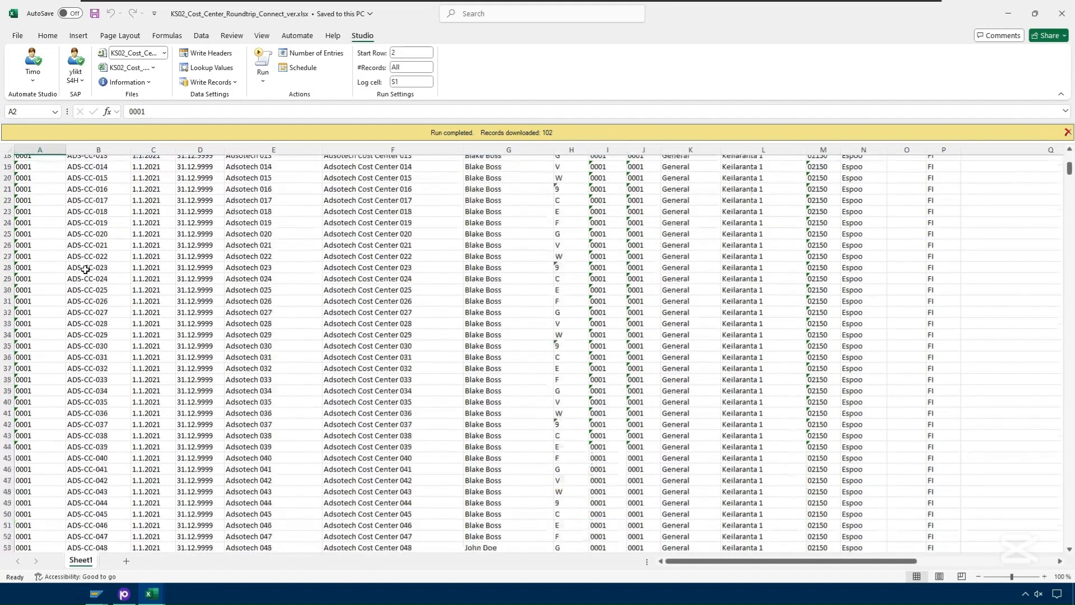
pyautogui.scroll(-11, 85, 269)
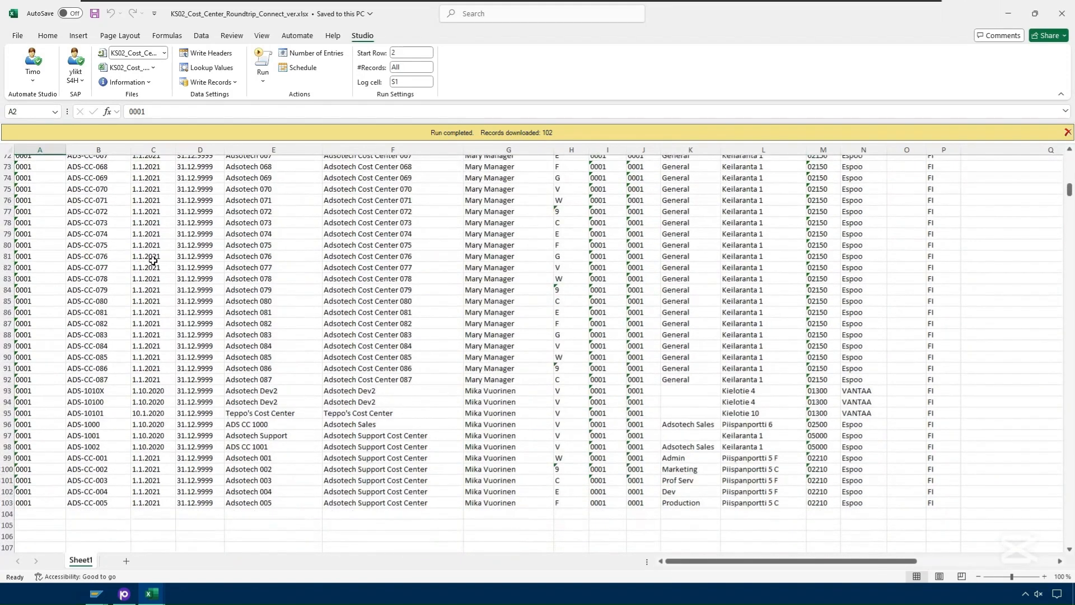
pyautogui.scroll(20, 153, 260)
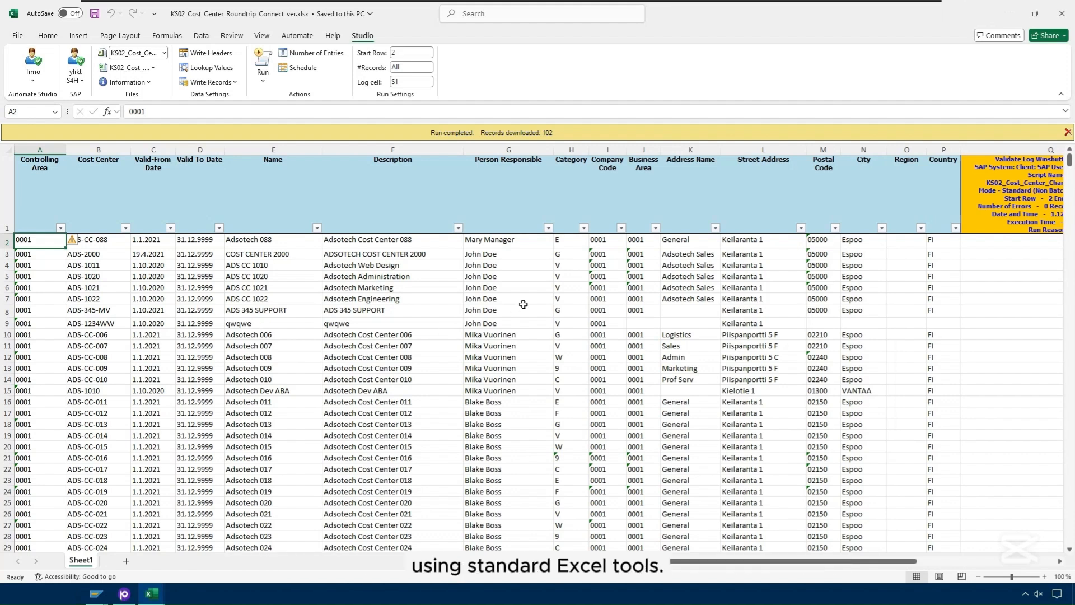
# Step: Filter Person Responsible to the current owner only, showing 17 cost centers
pyautogui.click(549, 227)
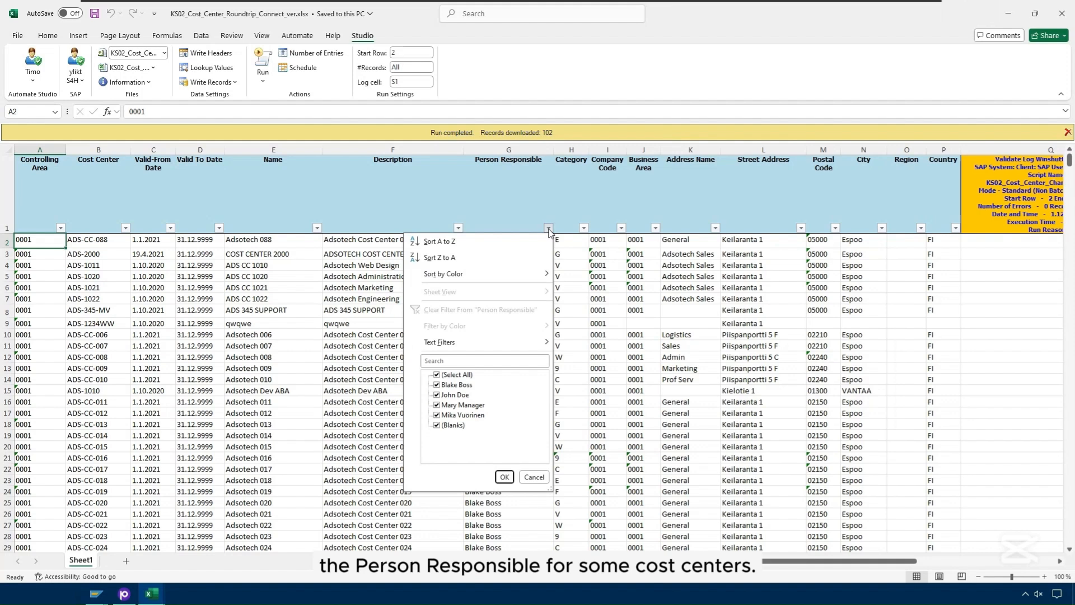
pyautogui.click(442, 376)
pyautogui.click(437, 416)
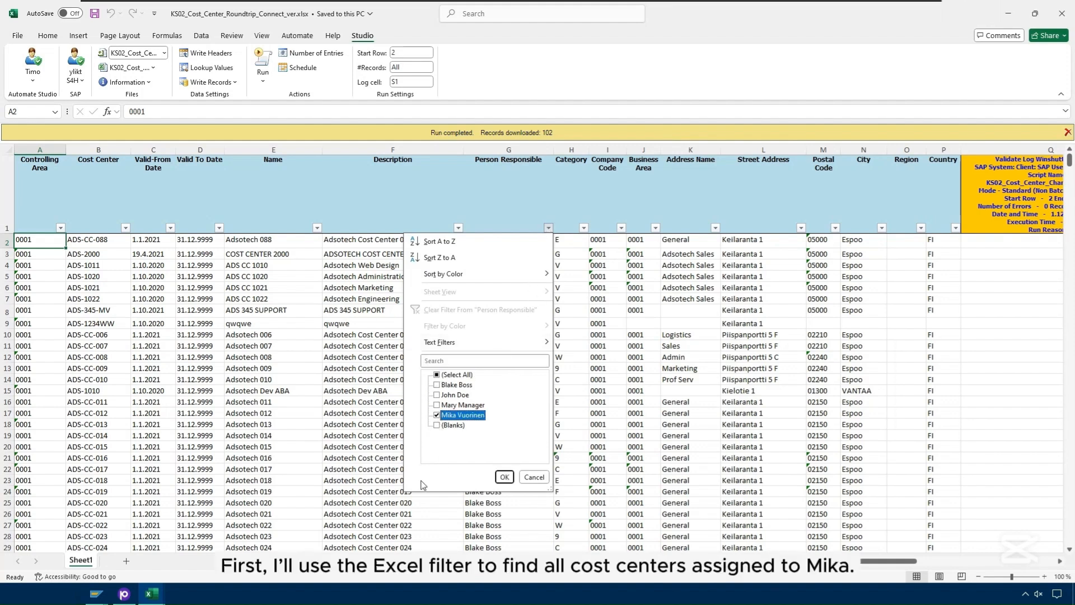
pyautogui.click(504, 477)
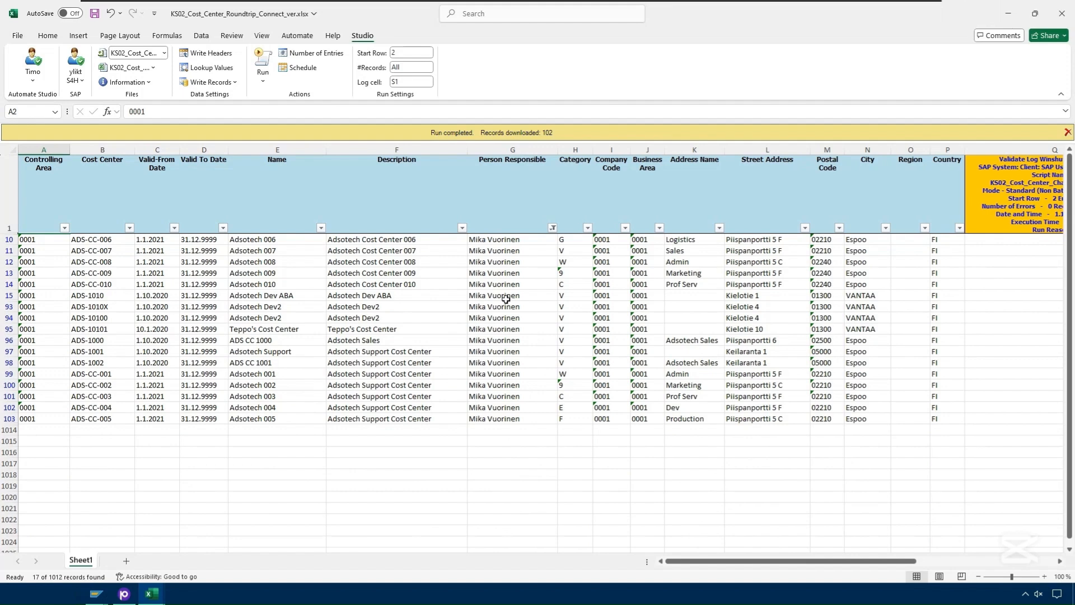
# Step: Enter the new person responsible's name in G10 and copy it into G11:G103
pyautogui.click(492, 241)
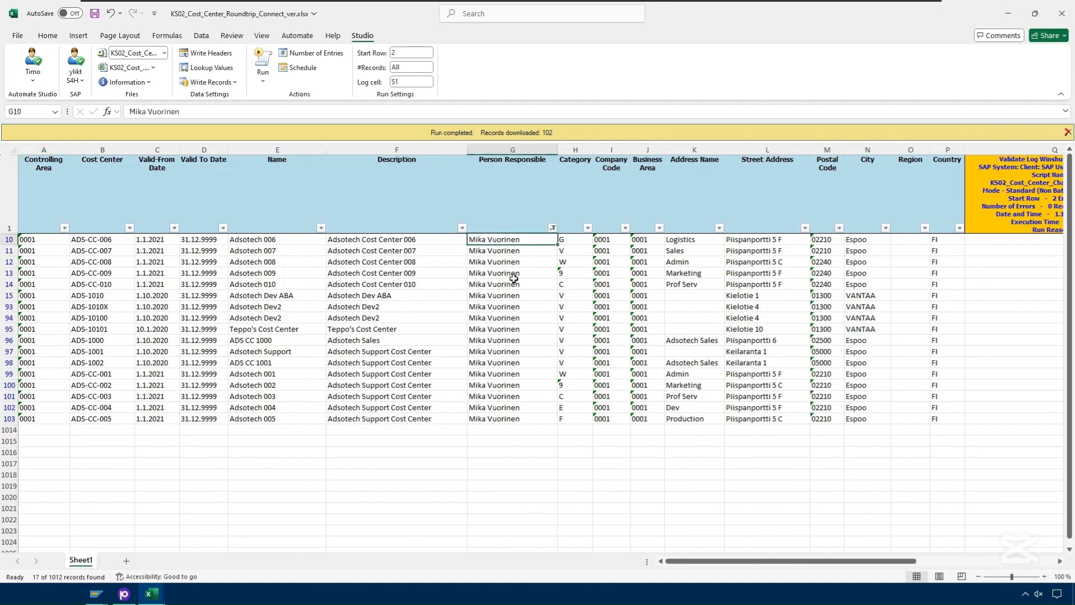
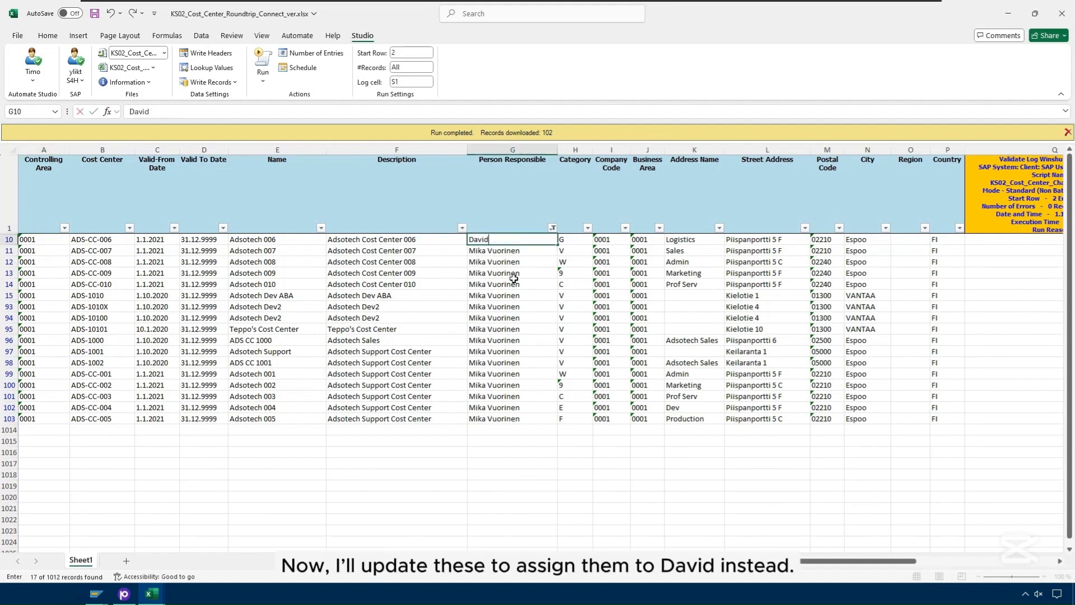
pyautogui.press('Return')
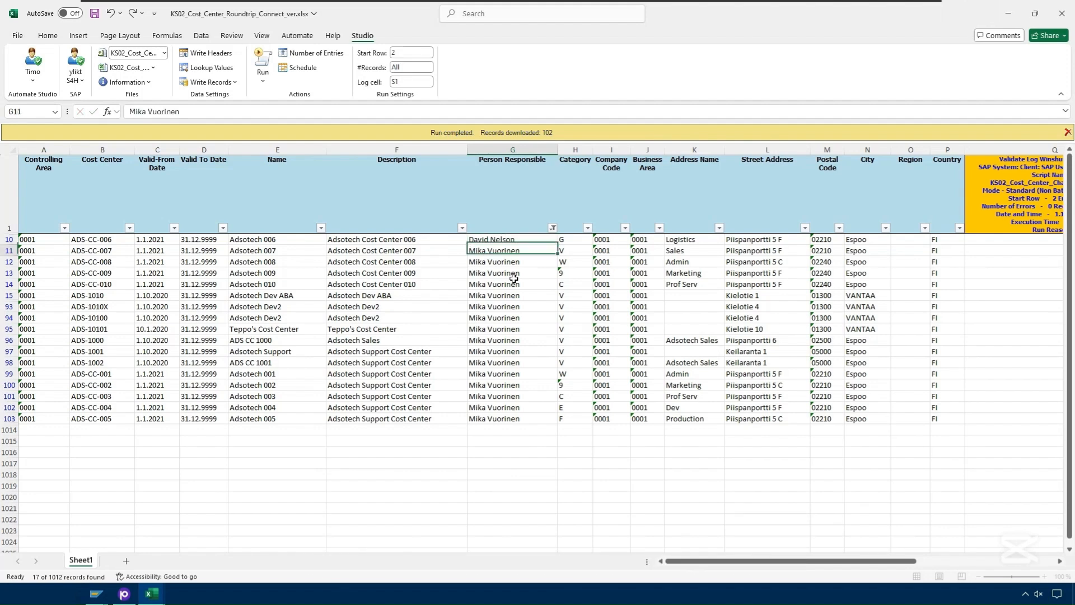
pyautogui.moveTo(518, 241); pyautogui.dragTo(514, 262)
pyautogui.hotkey('ctrl', 'c')
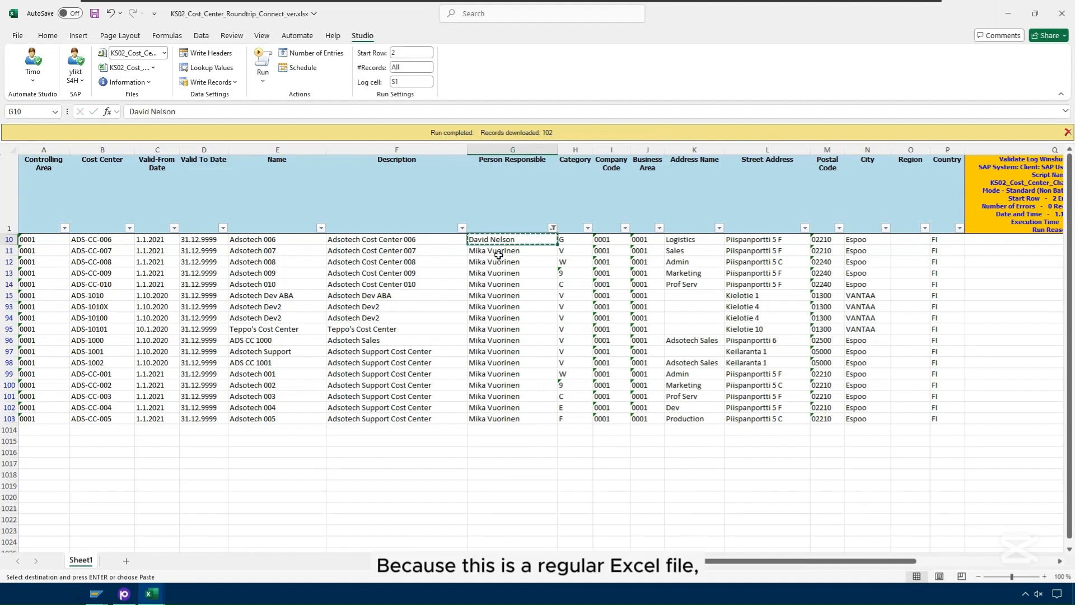
pyautogui.moveTo(500, 304); pyautogui.dragTo(496, 425)
pyautogui.hotkey('ctrl', 'v')
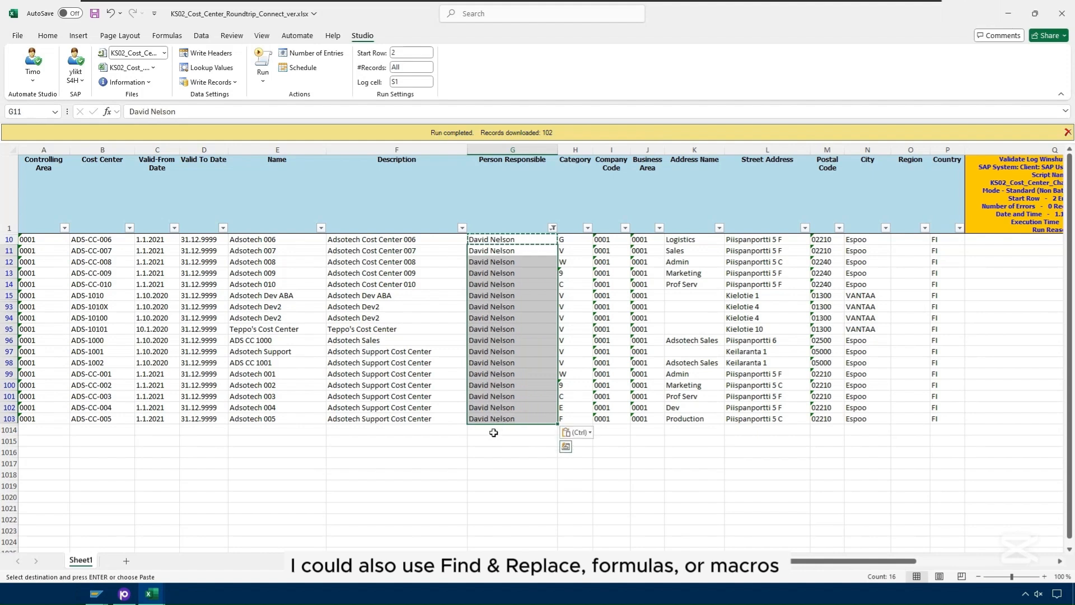
pyautogui.click(494, 432)
# Step: Load the KS02_Cost_Center_Change_S4H script from the Files list
pyautogui.press('Escape')
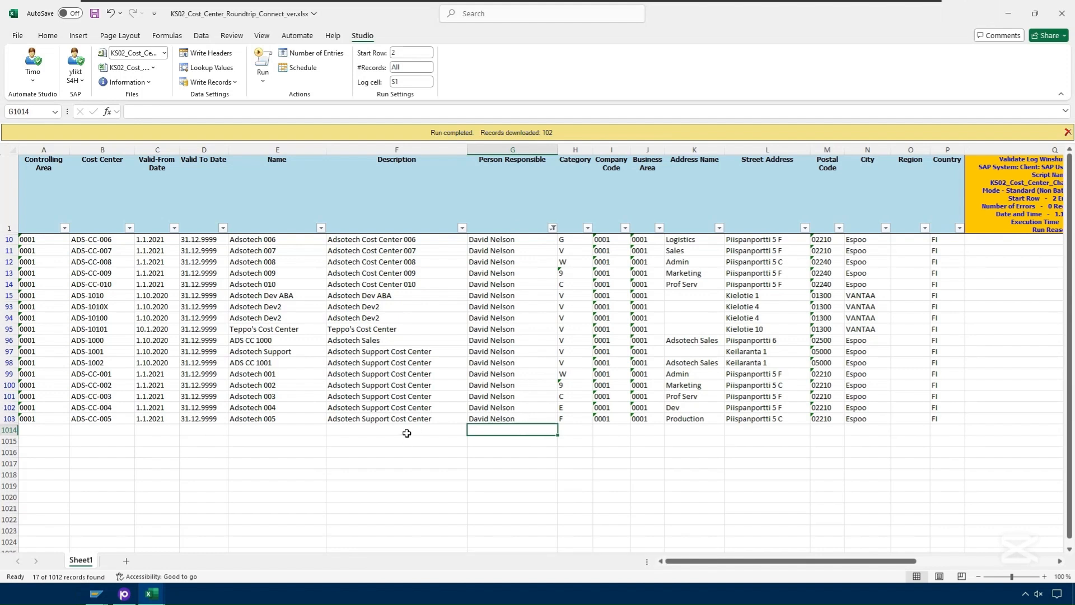
pyautogui.click(164, 53)
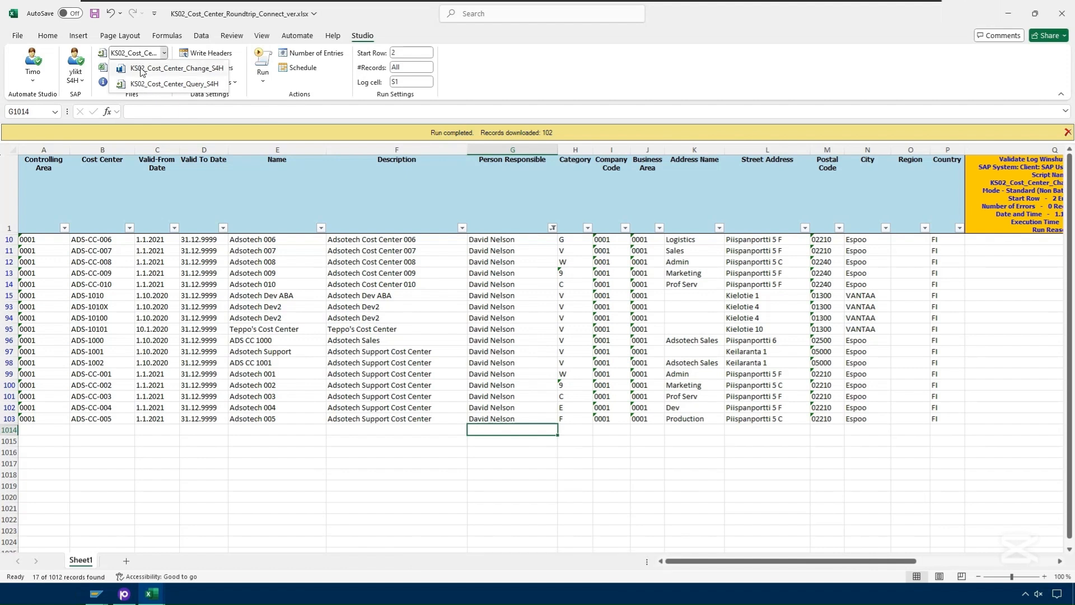
pyautogui.click(141, 68)
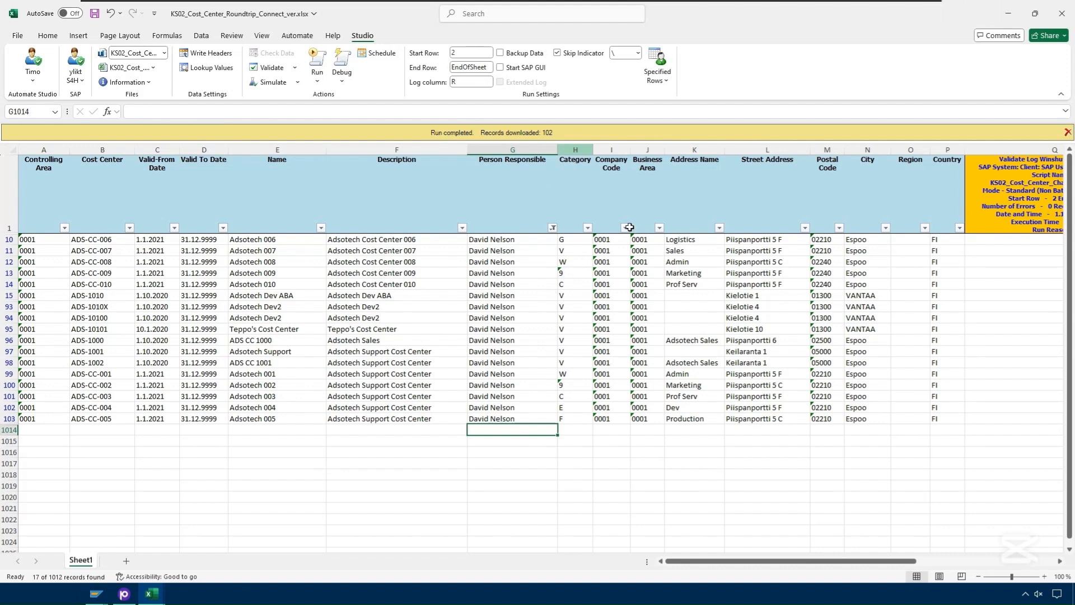
# Step: Set Specified Rows to Filtered so only the 17 visible rows are processed
pyautogui.click(666, 80)
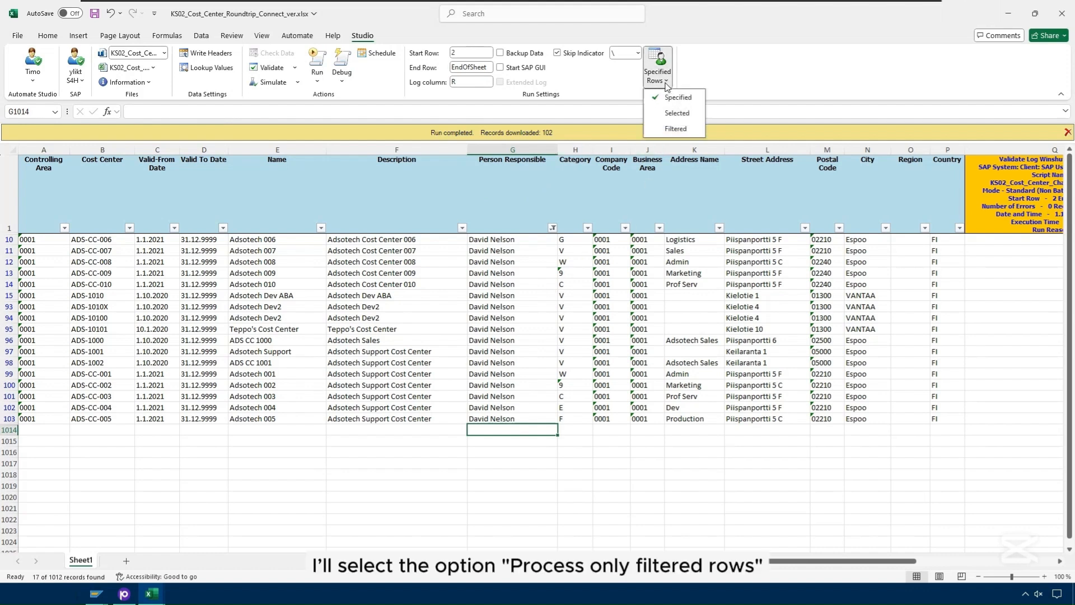
pyautogui.click(672, 130)
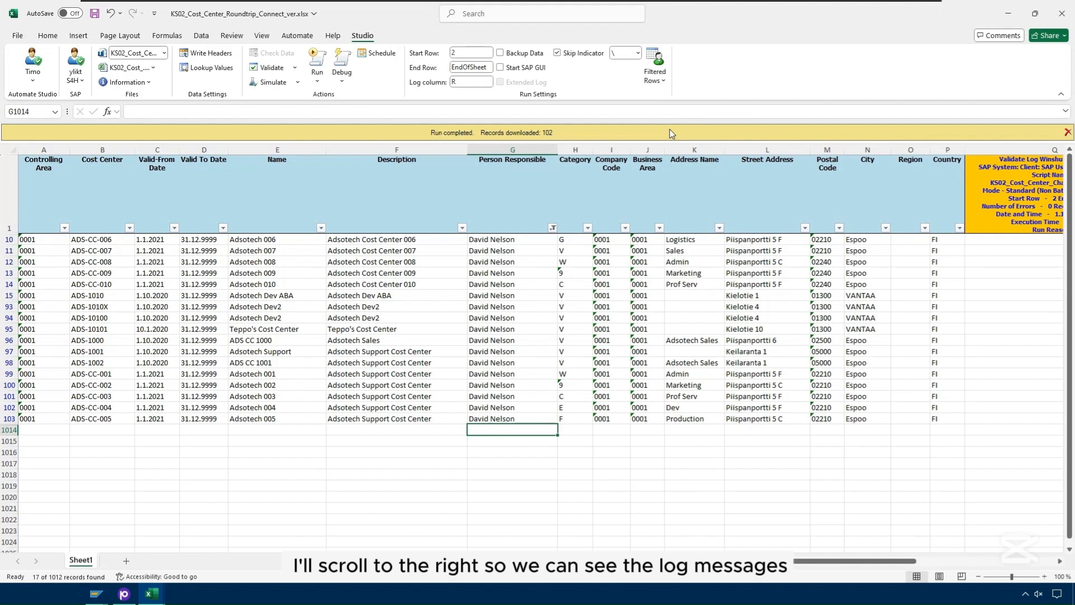
pyautogui.hscroll(3, 537, 353)
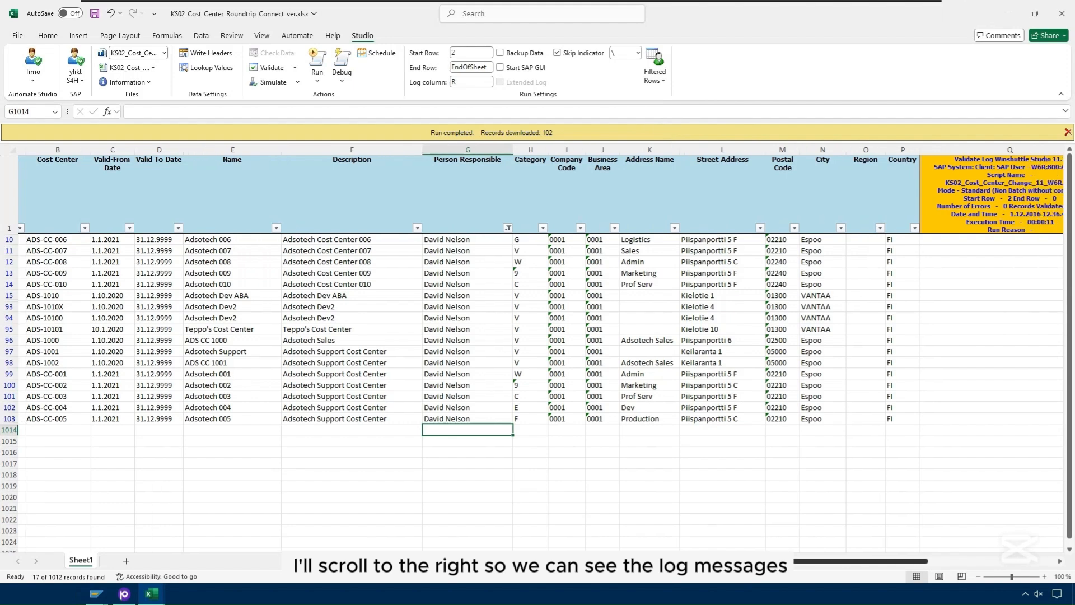
pyautogui.moveTo(786, 563); pyautogui.dragTo(787, 563)
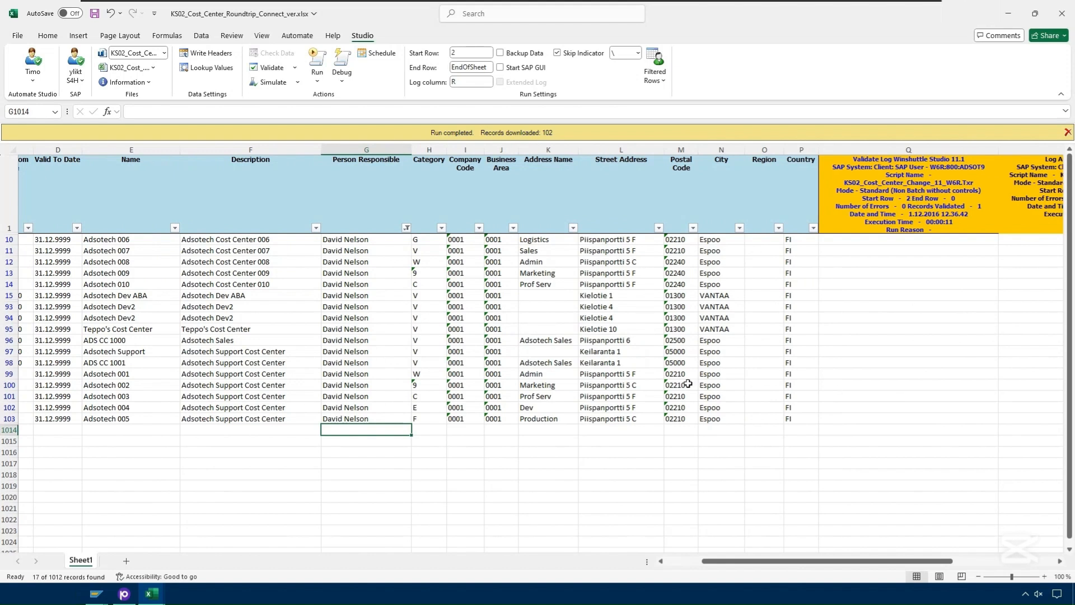
# Step: Run the change script and check the 17 'Cost center has been changed' log messages in column R
pyautogui.click(317, 61)
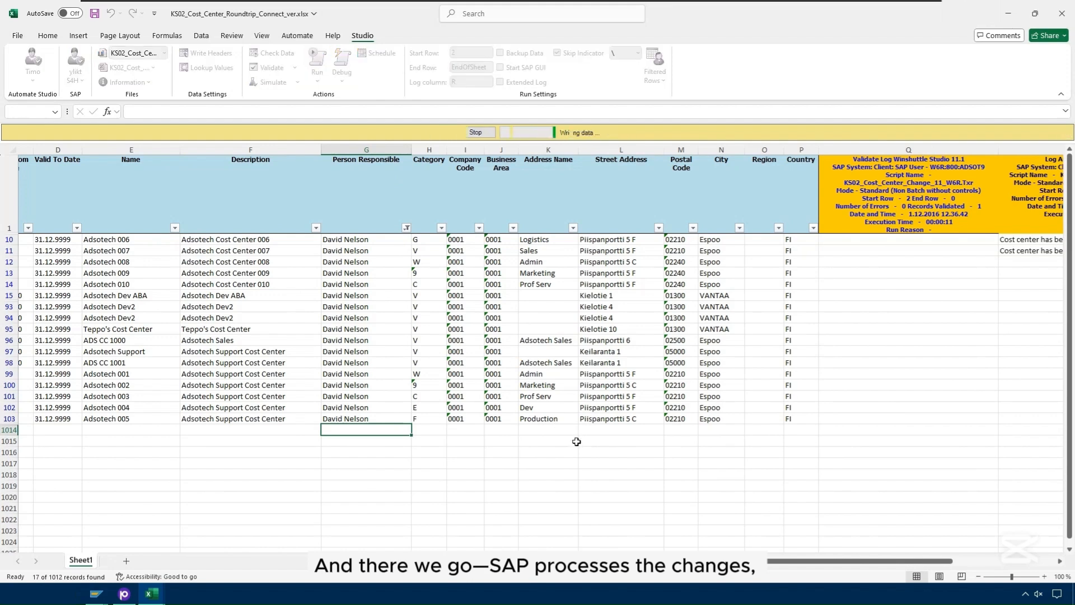
pyautogui.moveTo(813, 565); pyautogui.dragTo(847, 565)
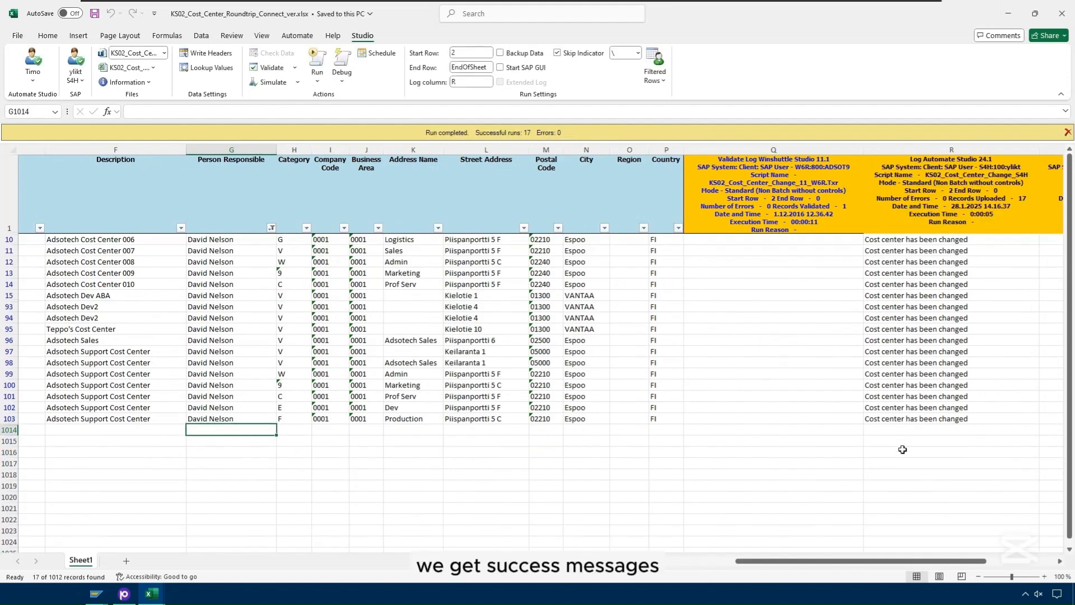
pyautogui.moveTo(884, 239); pyautogui.dragTo(907, 429)
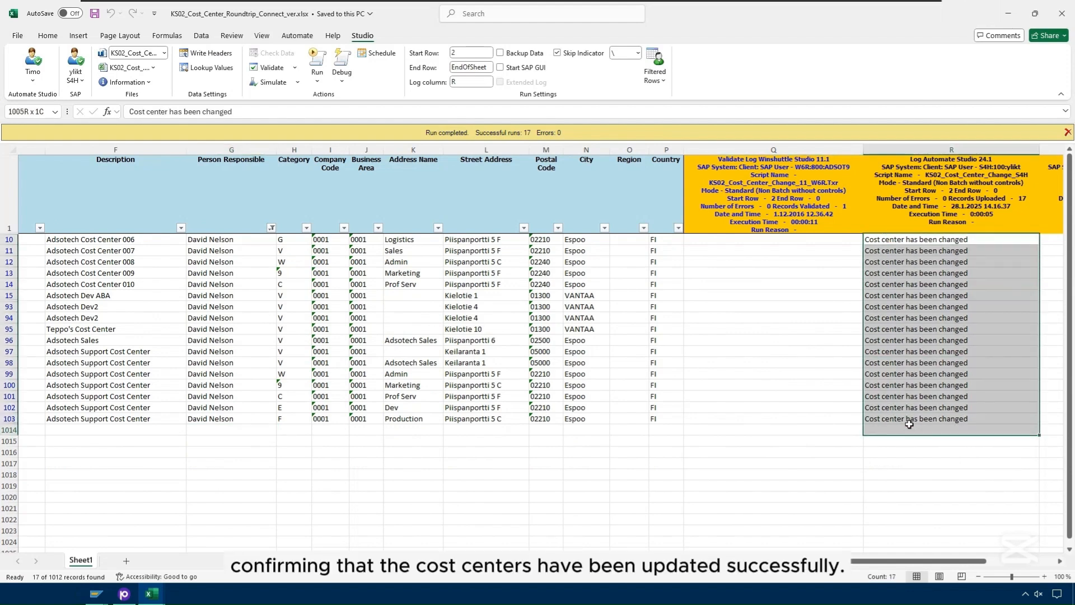
pyautogui.click(808, 429)
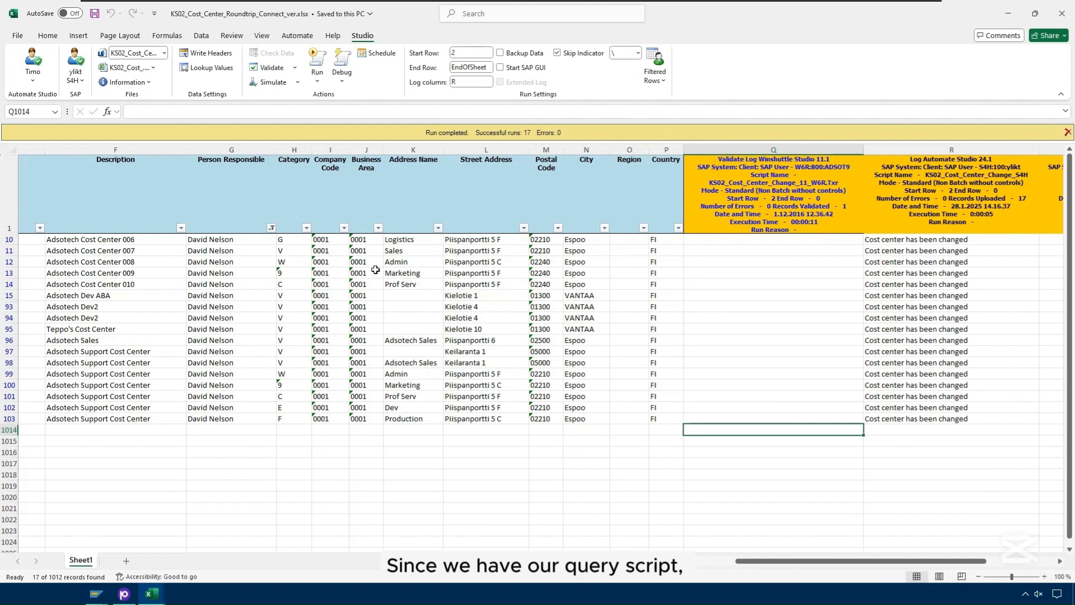
# Step: Remove the Person Responsible filter so all cost centers show again
pyautogui.click(271, 227)
pyautogui.click(160, 395)
pyautogui.click(228, 477)
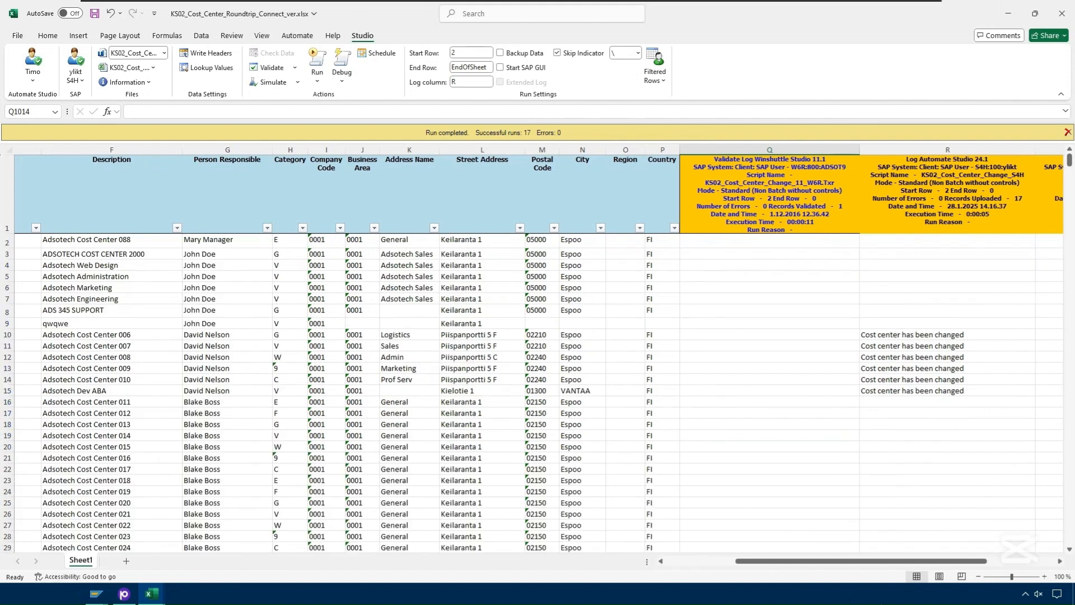
pyautogui.moveTo(777, 567); pyautogui.dragTo(238, 254)
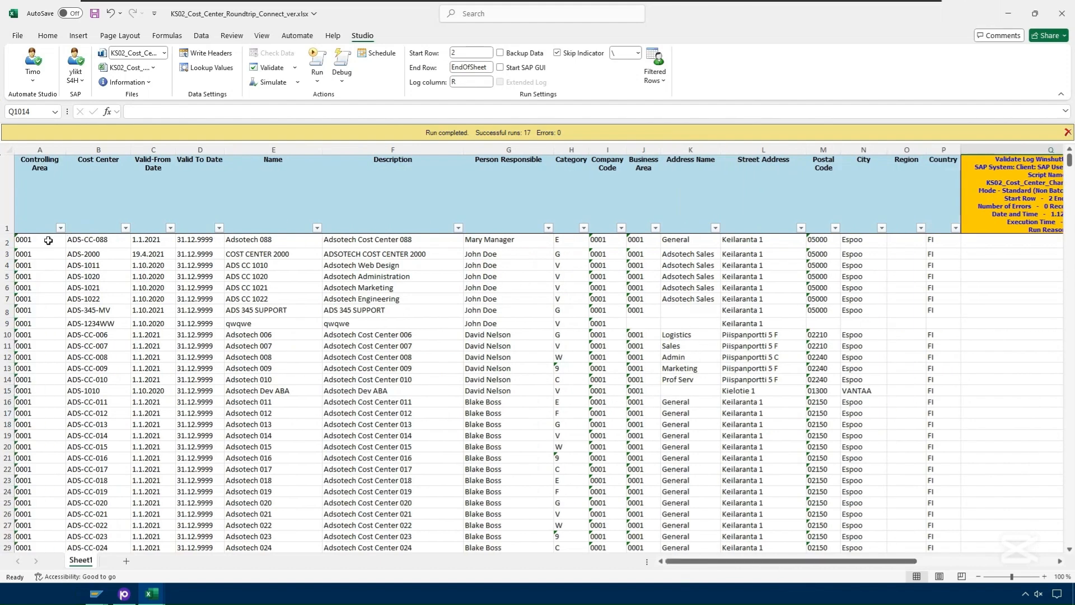
# Step: Delete all cost center data from A2 down and reload the KS02_Cost_Center_Query_S4H script
pyautogui.click(47, 241)
pyautogui.hotkey('ctrl', 'shift', 'Right')
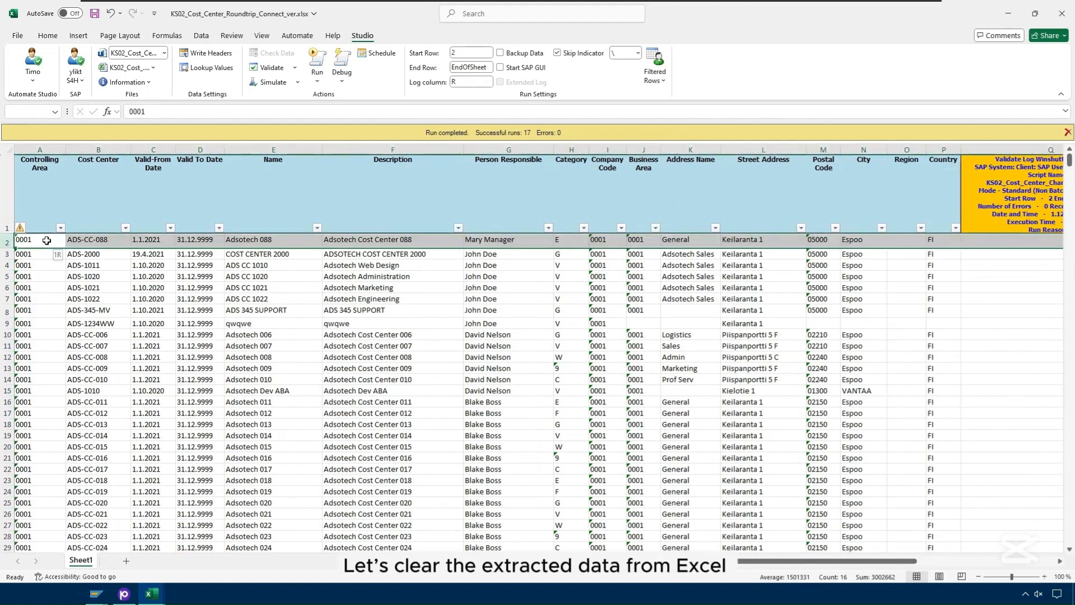
pyautogui.hotkey('ctrl', 'shift', 'Down')
pyautogui.press('Delete')
pyautogui.hotkey('ctrl', 'Home')
pyautogui.click(47, 241)
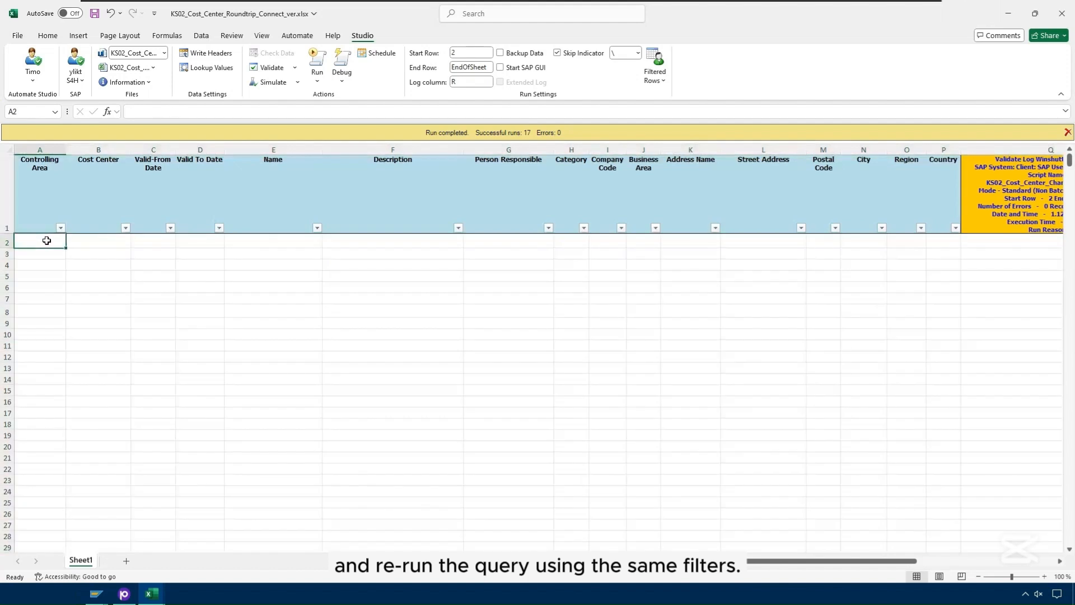
pyautogui.click(164, 53)
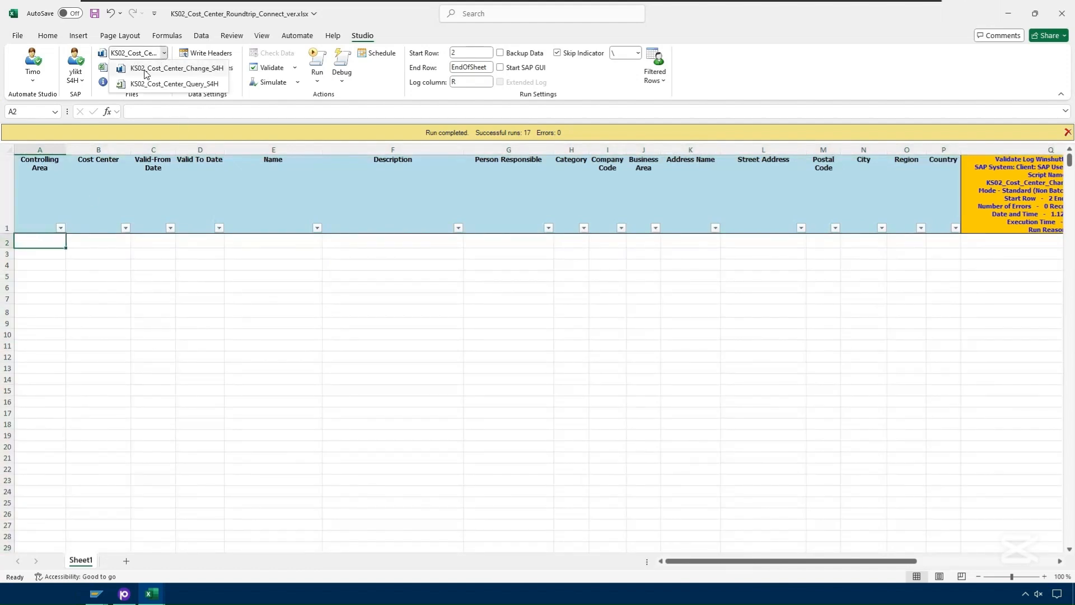
pyautogui.click(140, 84)
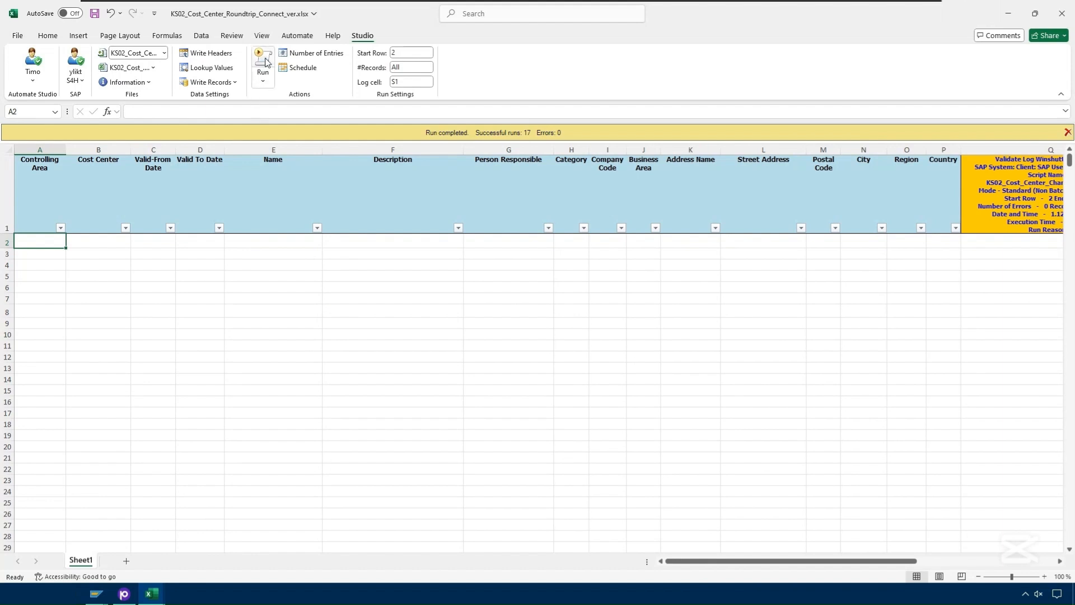
# Step: Re-run the query with Cost Center Like ADS* to download the 102 records again
pyautogui.click(264, 61)
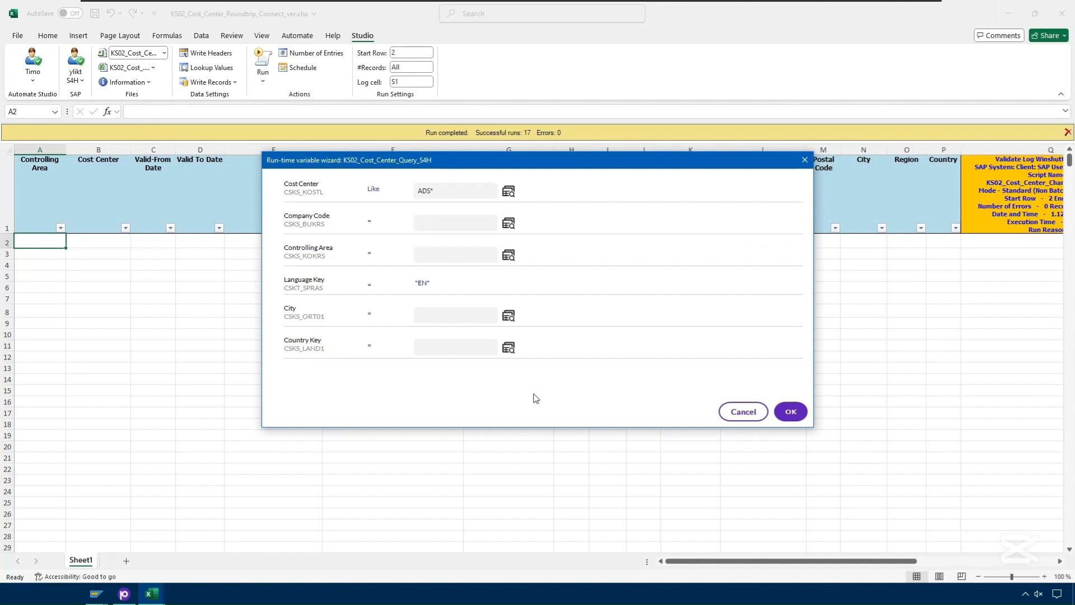
pyautogui.click(793, 414)
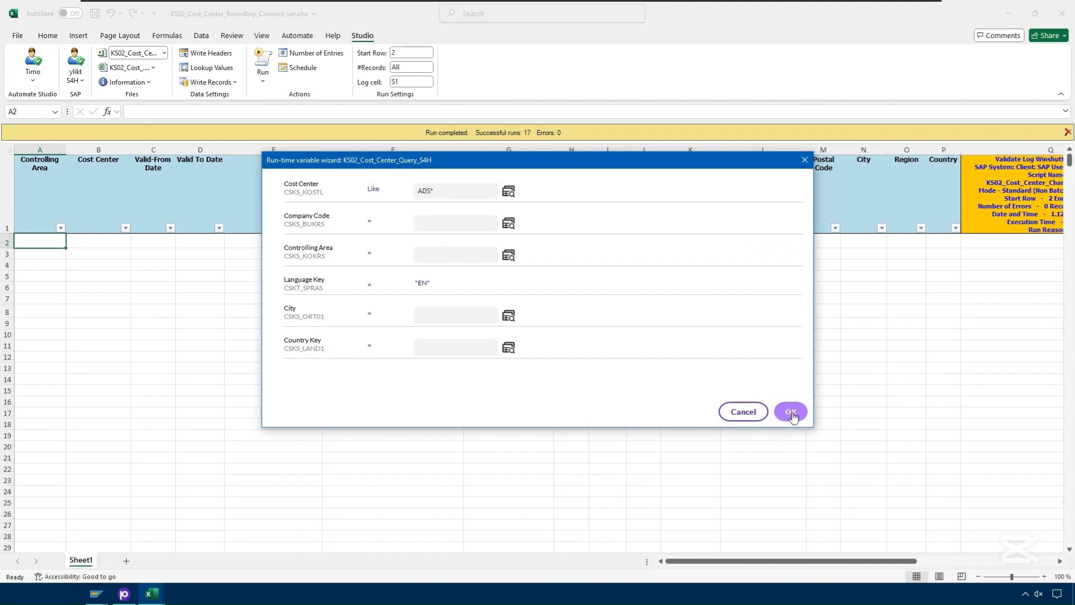
pyautogui.click(792, 414)
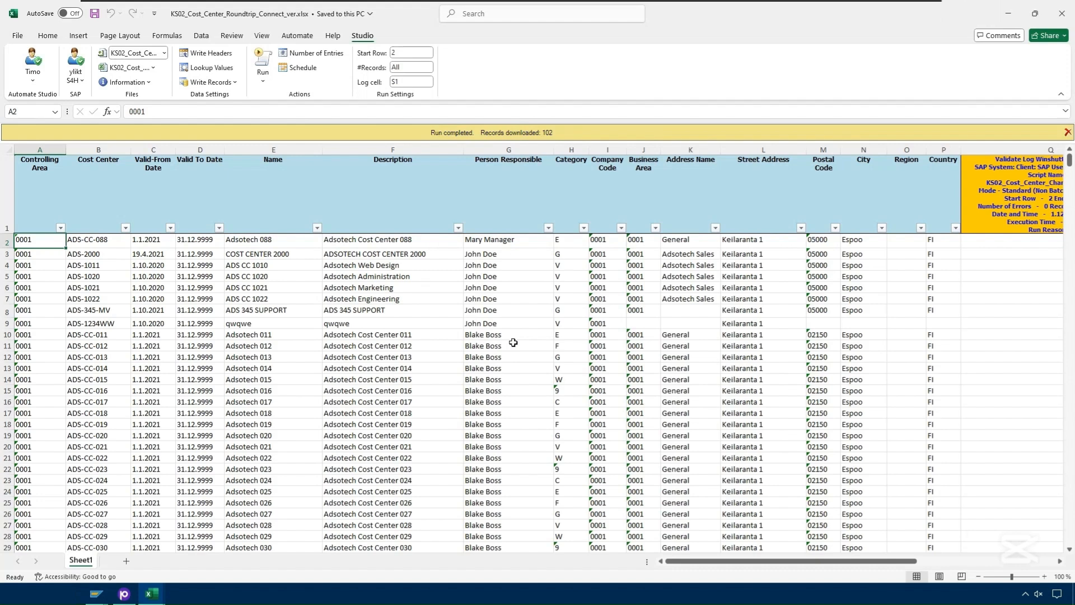
# Step: Filter Person Responsible to the new owner only, leaving 17 cost centers visible
pyautogui.click(549, 230)
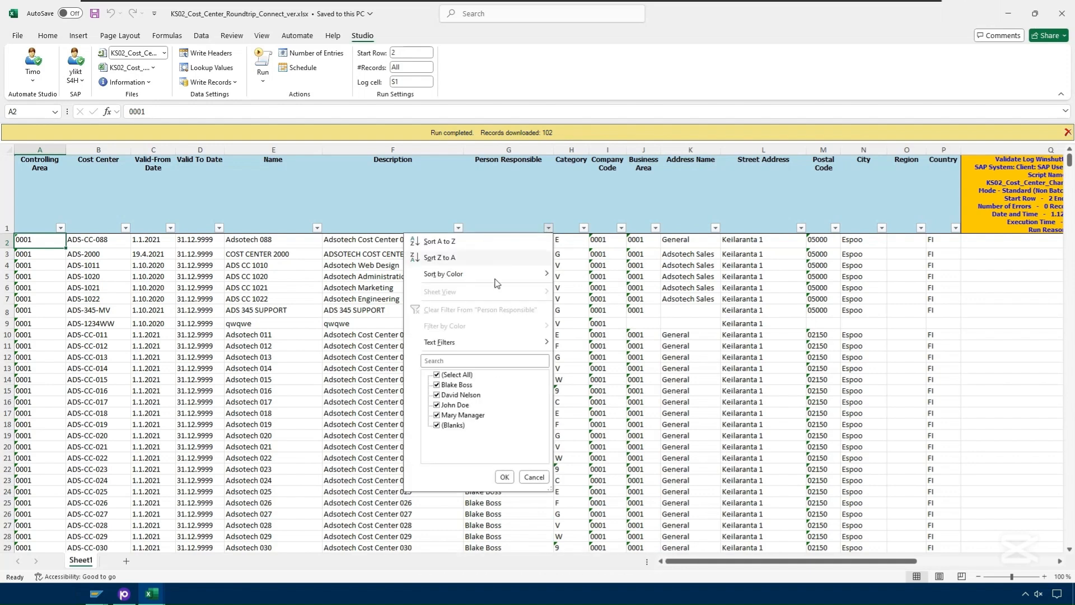
pyautogui.click(442, 375)
pyautogui.click(443, 395)
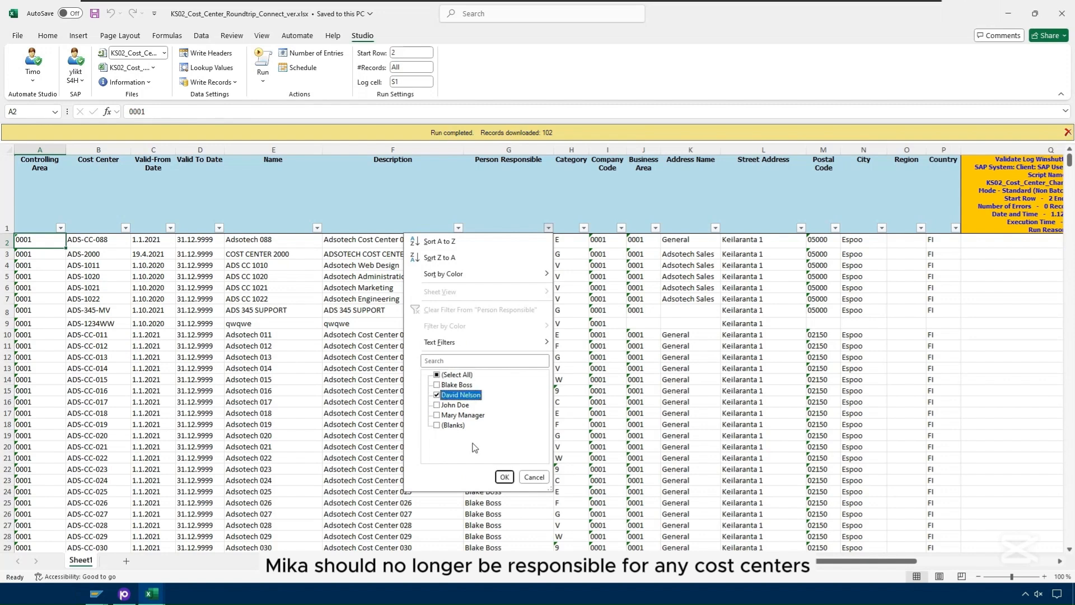
pyautogui.click(504, 478)
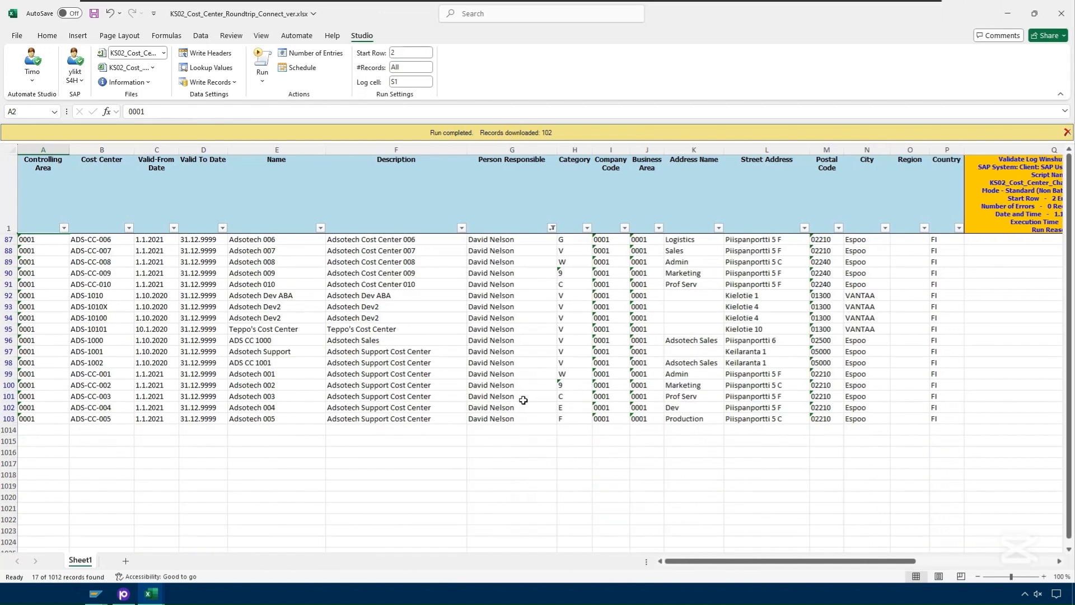